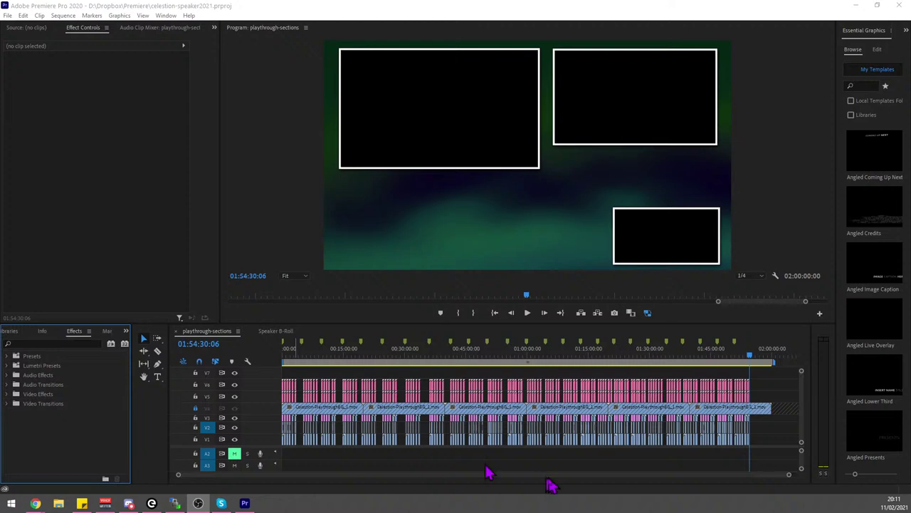
# Position the playhead at 00:38:05:17 and zoom the timeline in on the clips around it.
pyautogui.click(440, 355)
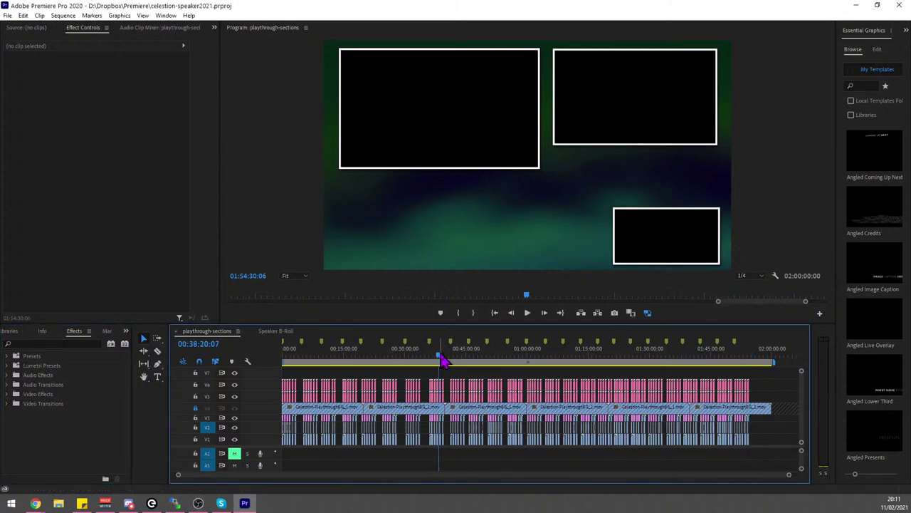
pyautogui.press('=')
pyautogui.press('=')
pyautogui.press('=')
pyautogui.press('=')
pyautogui.moveTo(546, 358); pyautogui.dragTo(531, 359)
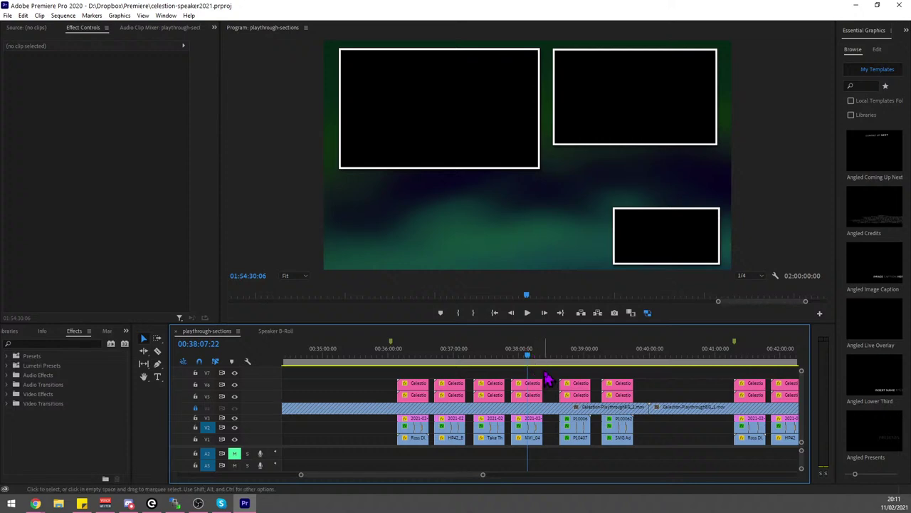
pyautogui.moveTo(531, 360); pyautogui.dragTo(526, 355)
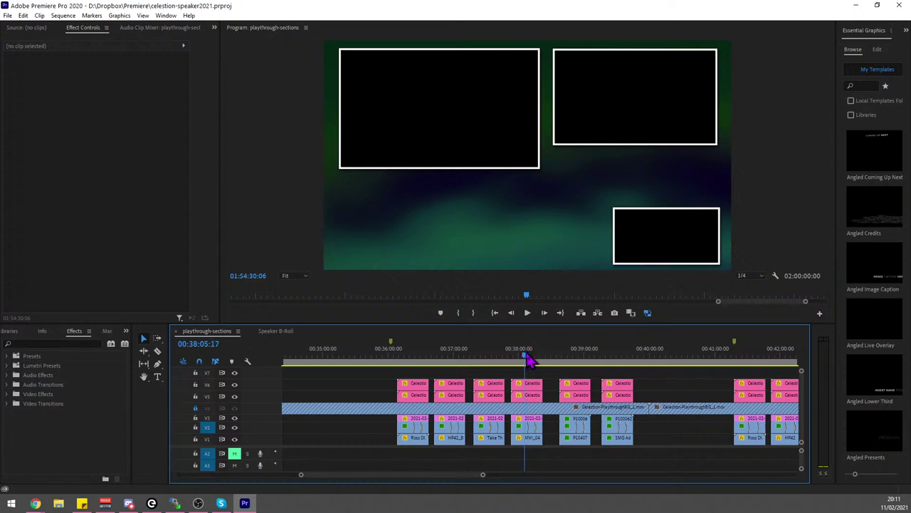
pyautogui.click(556, 385)
pyautogui.press('=')
pyautogui.press('=')
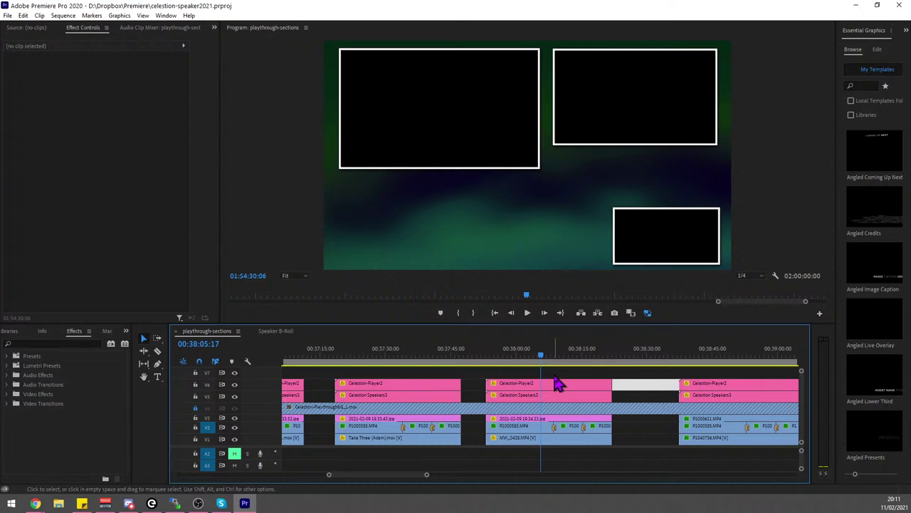
# Open the Windows Task Manager.
pyautogui.rightClick(370, 507)
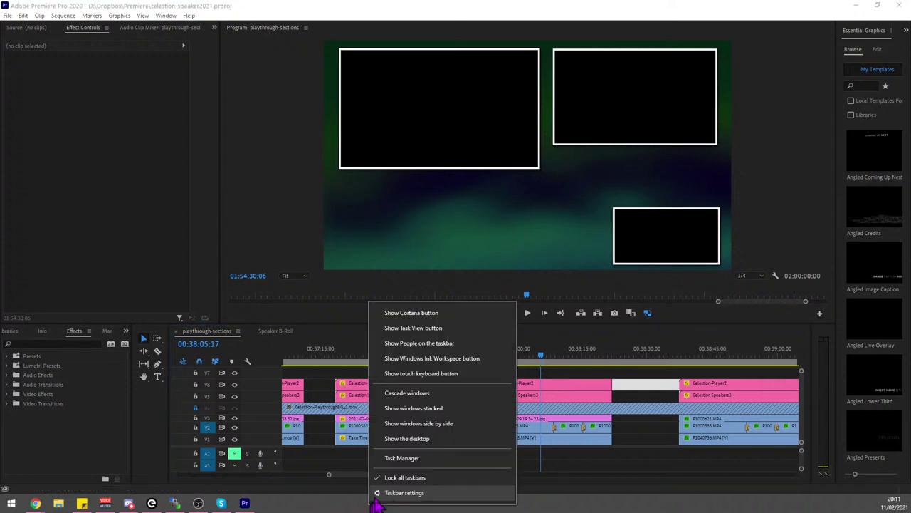
pyautogui.click(378, 459)
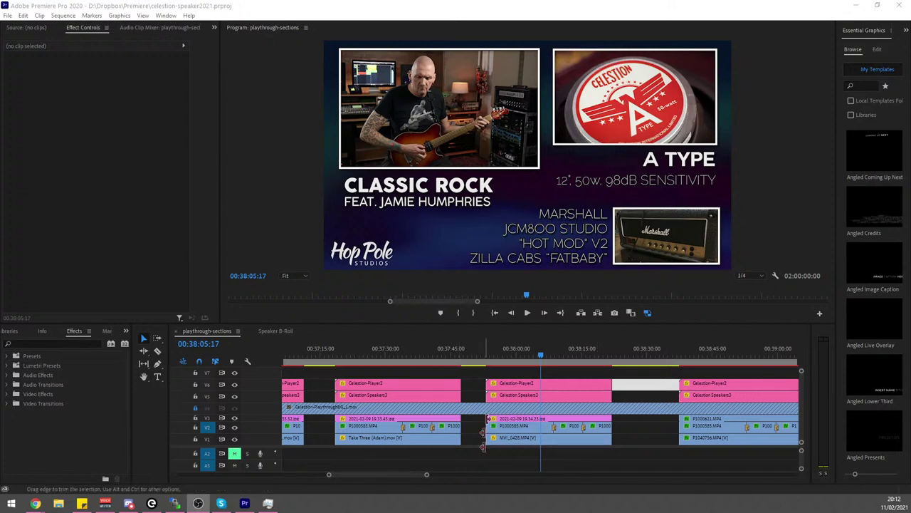
# Play the sequence from 00:38:11:05 to preview the composited playthrough section, stopping at 00:38:16:05.
pyautogui.click(564, 354)
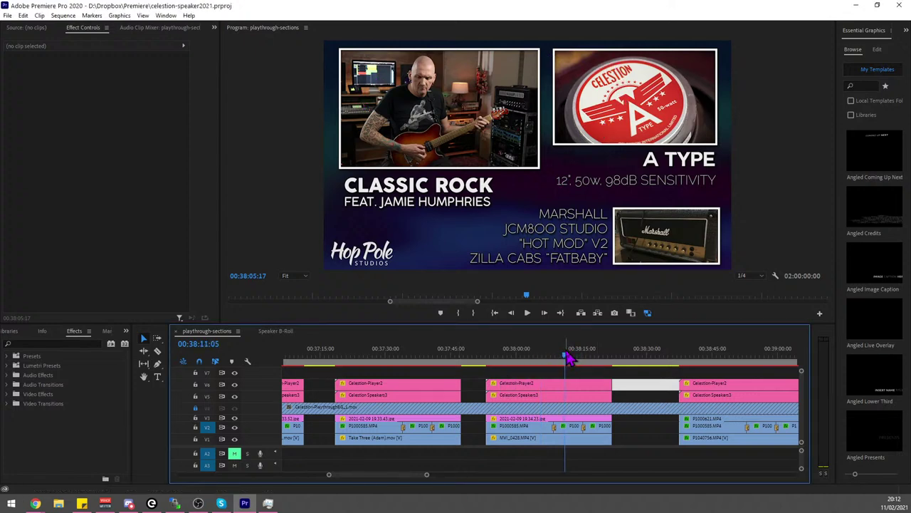
pyautogui.click(568, 357)
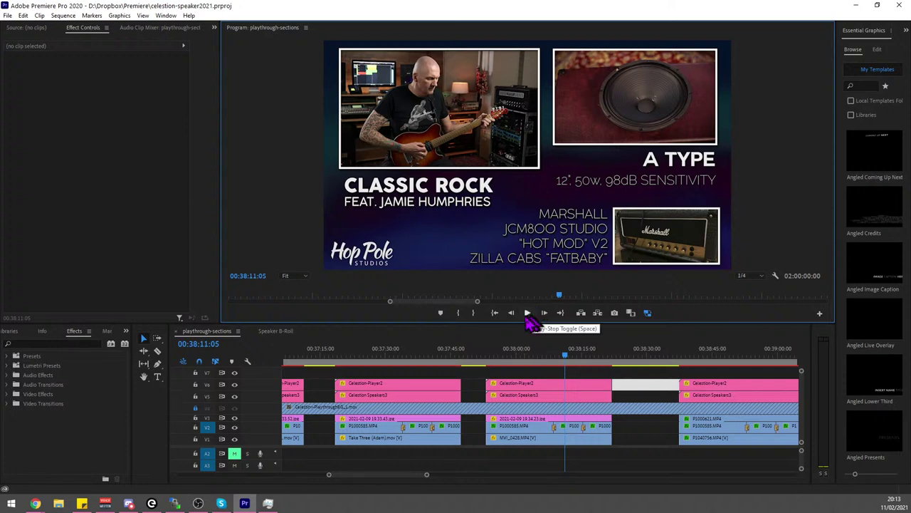
pyautogui.click(527, 314)
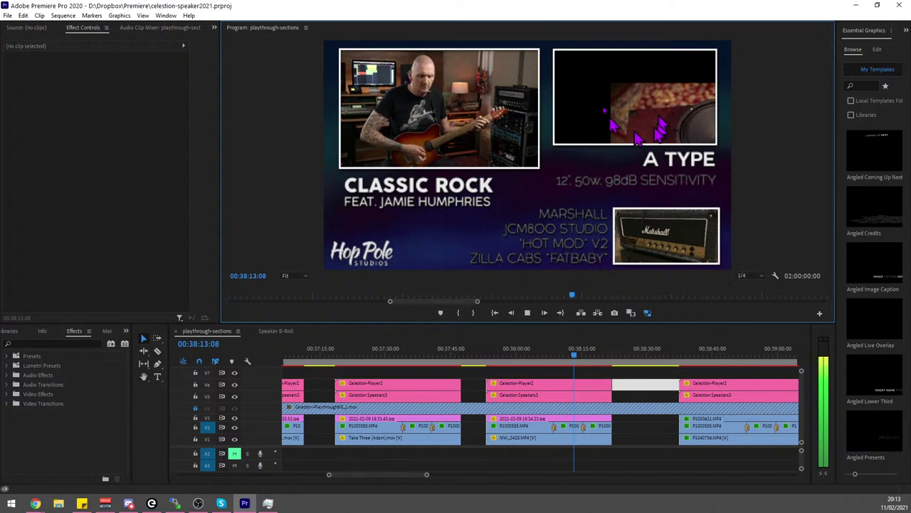
pyautogui.press('space')
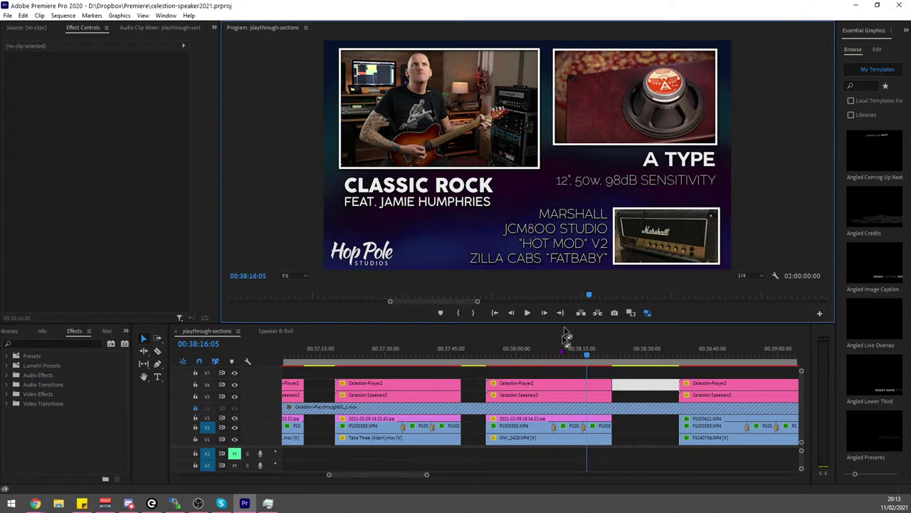
# Position the playhead at 00:37:58:22 and hide the title graphics on tracks V6 and V5.
pyautogui.moveTo(563, 354); pyautogui.dragTo(512, 354)
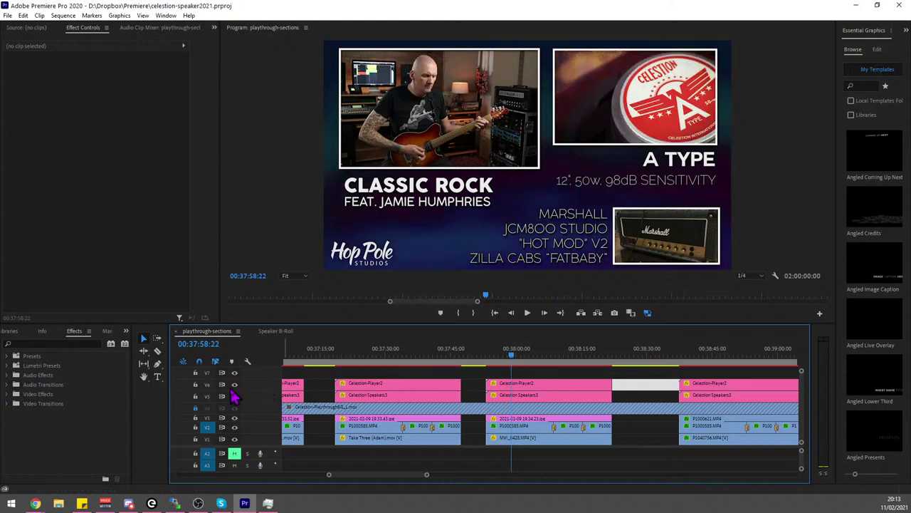
pyautogui.press('Delete')
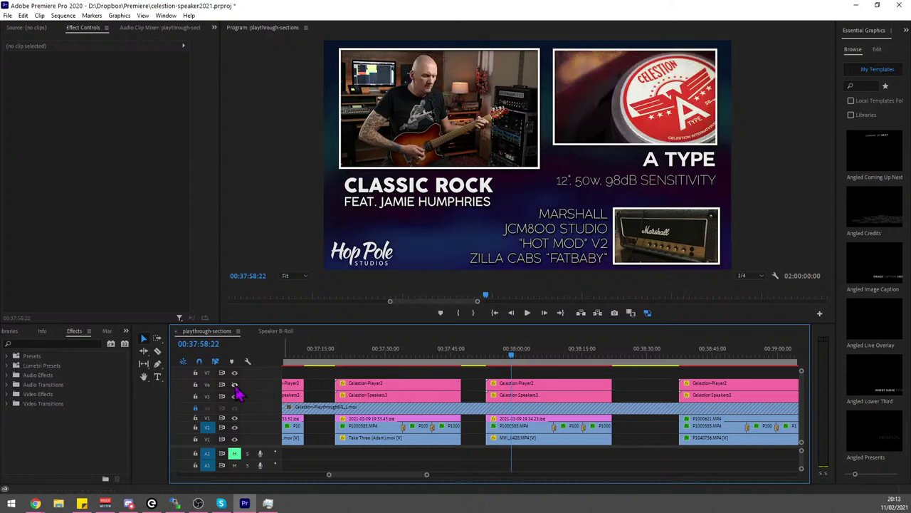
pyautogui.click(235, 384)
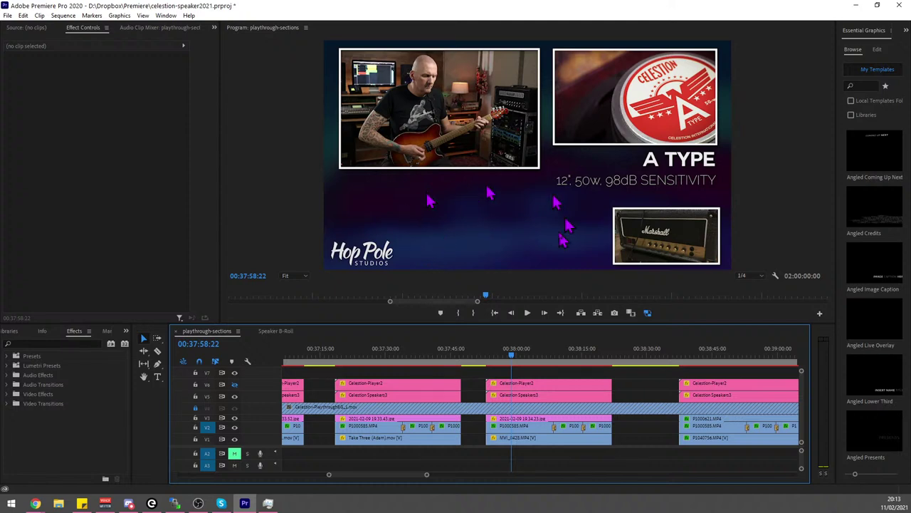
pyautogui.click(235, 396)
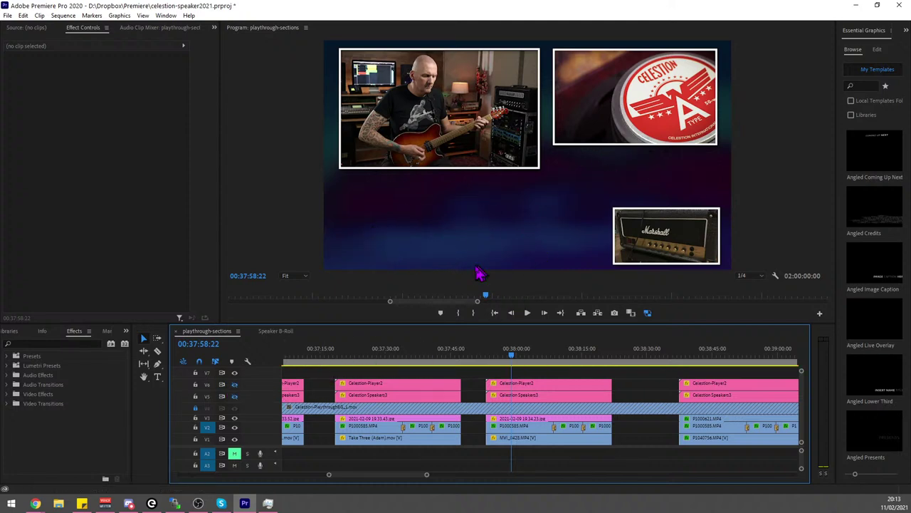
# Unlock track V4 and switch its background video off and on repeatedly to compare the framing of the clips beneath, leaving it visible.
pyautogui.click(196, 408)
pyautogui.click(235, 408)
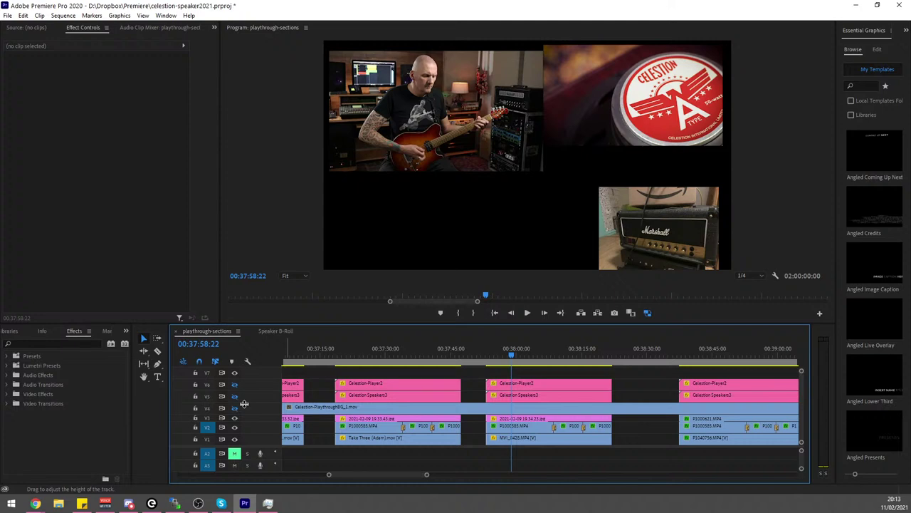
pyautogui.click(510, 409)
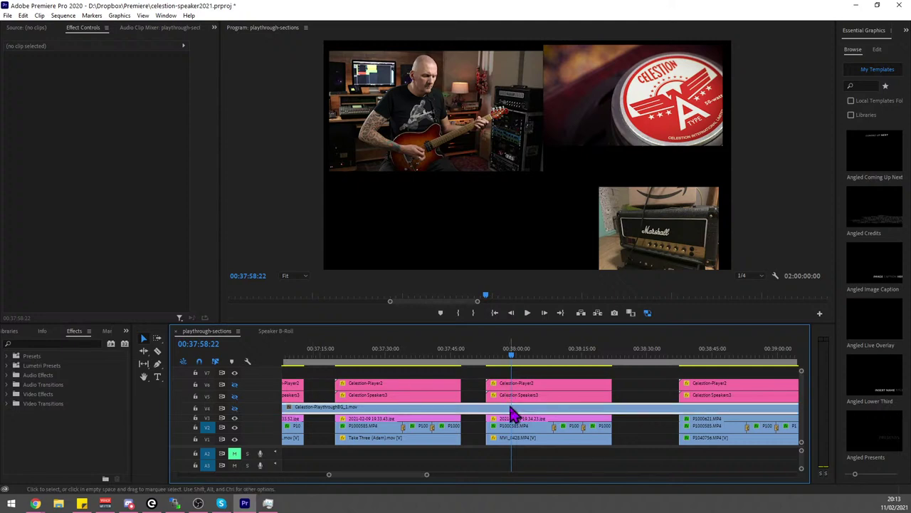
pyautogui.click(235, 409)
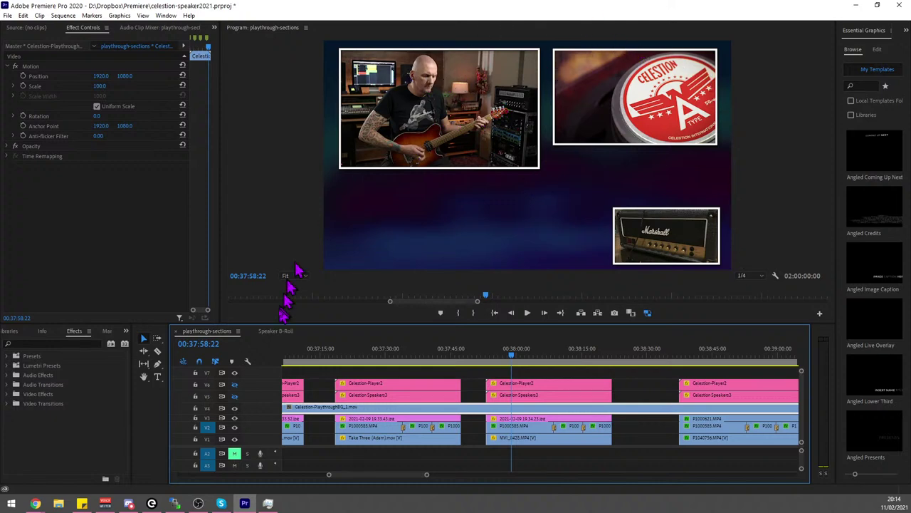
pyautogui.click(234, 409)
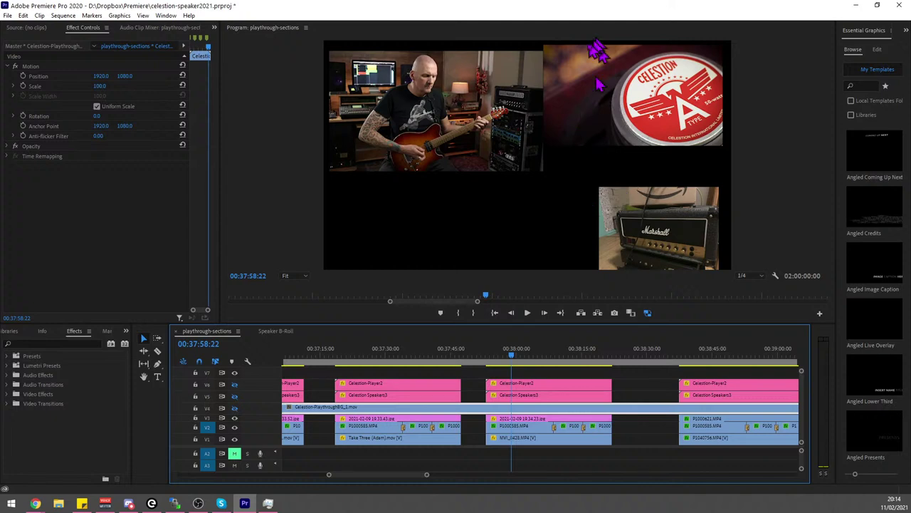
pyautogui.click(234, 408)
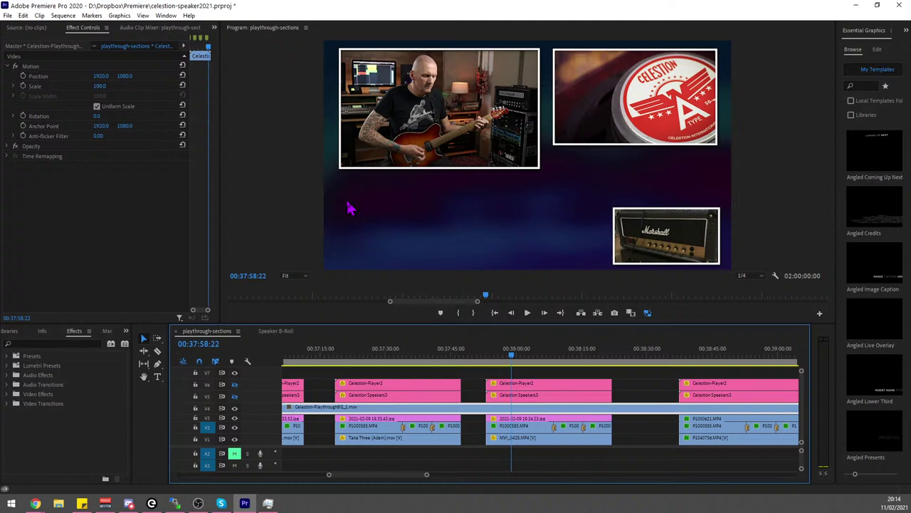
pyautogui.click(234, 408)
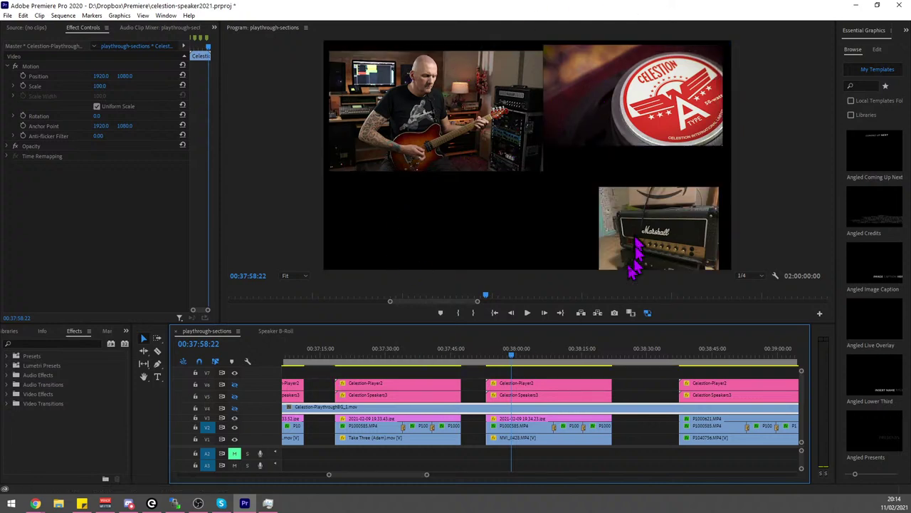
pyautogui.click(235, 406)
# Show the title tracks V5 and V6 again and lock the background video track V4.
pyautogui.press('-')
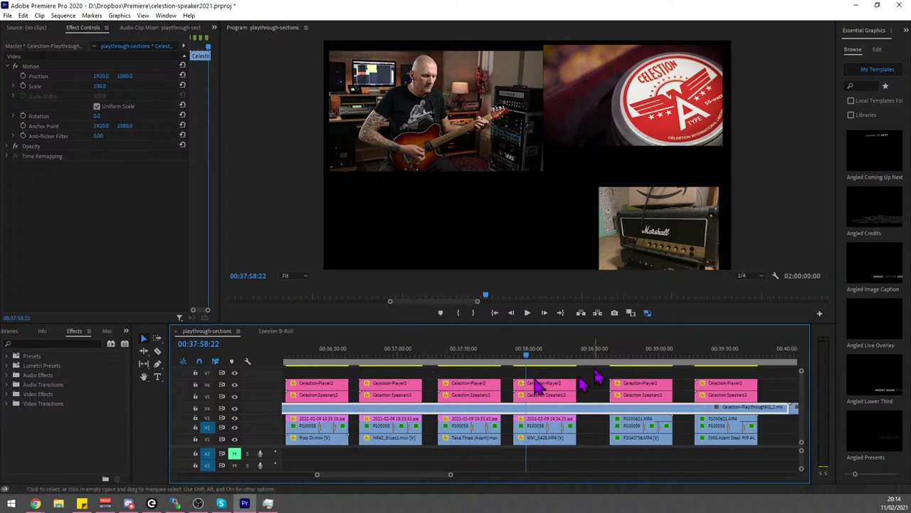
pyautogui.press('-')
pyautogui.press('-')
pyautogui.press('-')
pyautogui.press('-')
pyautogui.press('-')
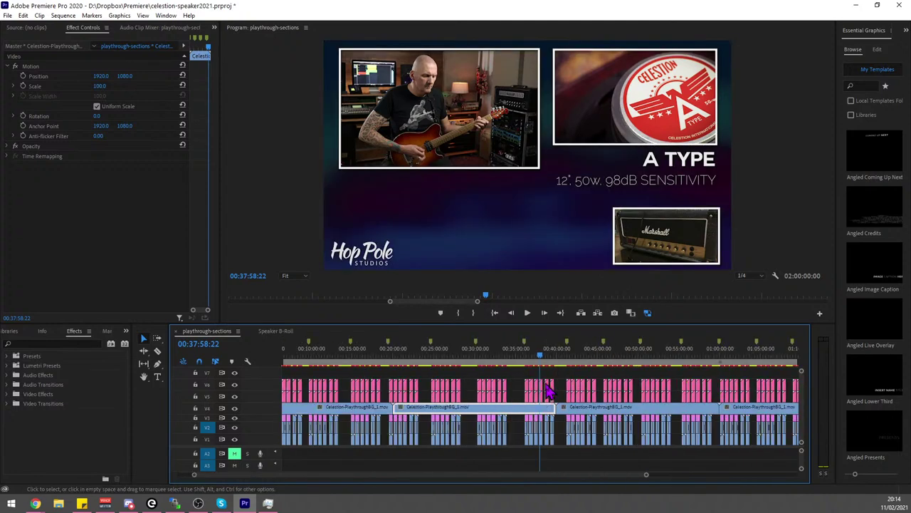
pyautogui.press('-')
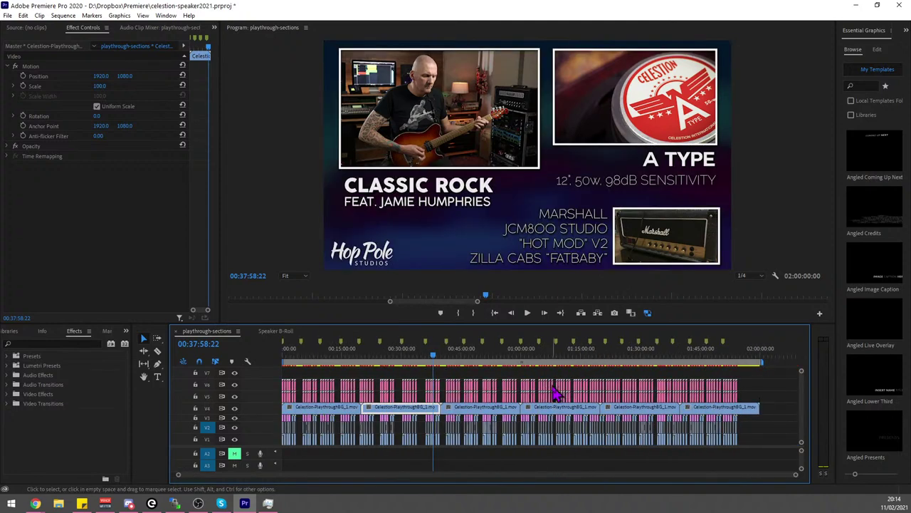
pyautogui.click(195, 408)
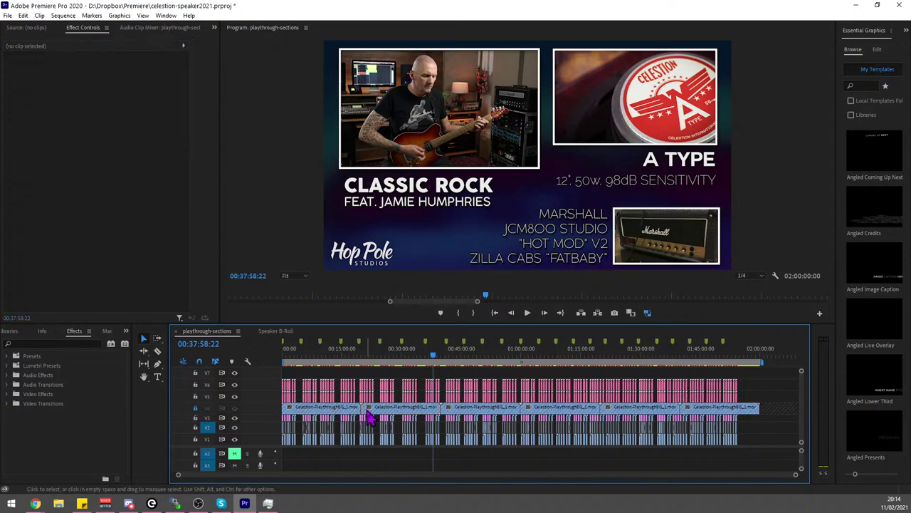